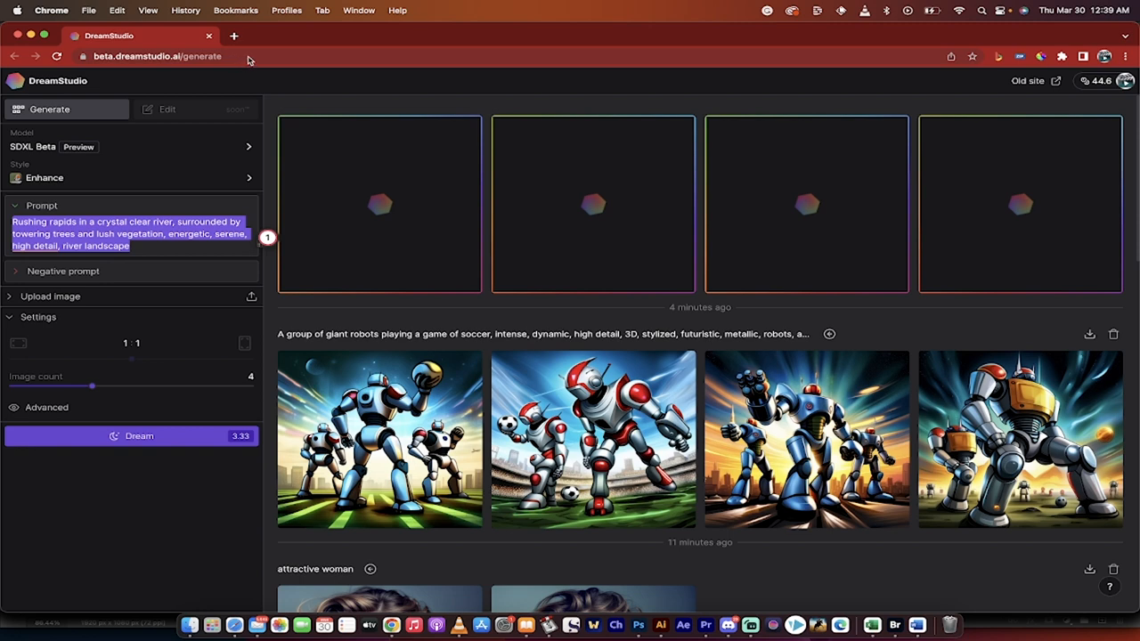
{"action": "left_click", "coordinate": [248, 57]}
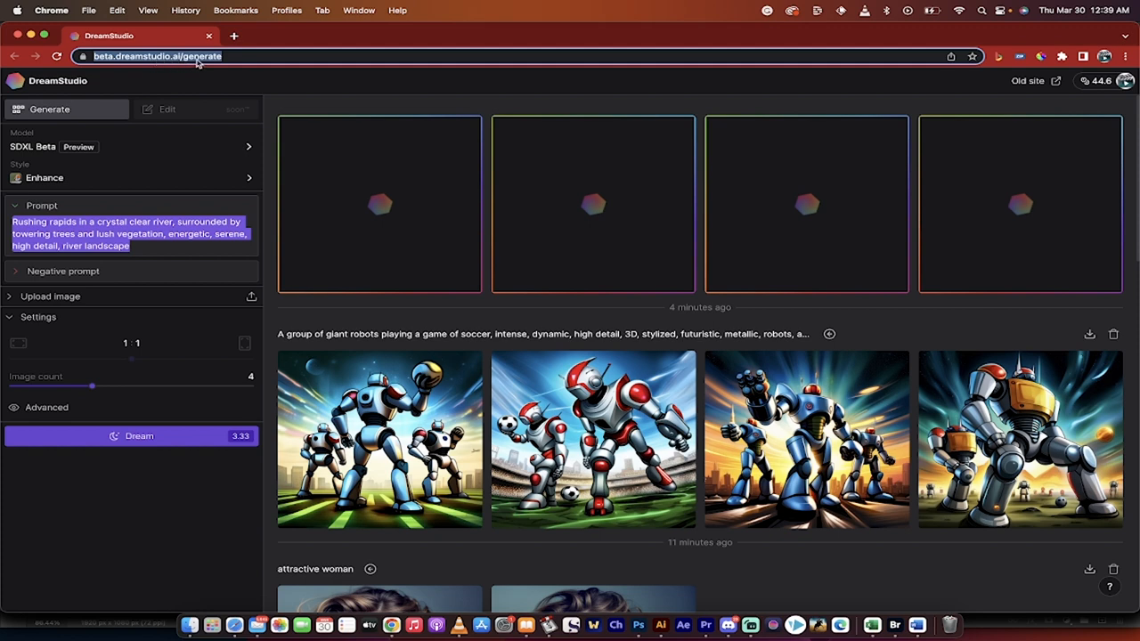
{"action": "left_click", "coordinate": [244, 57]}
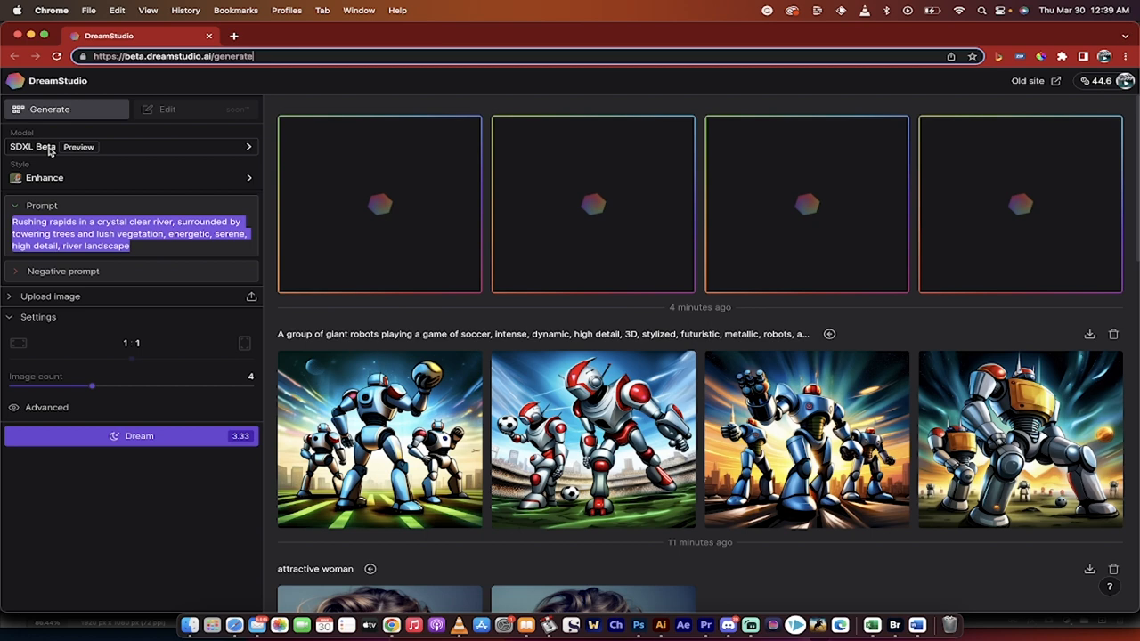
{"action": "left_click", "coordinate": [50, 148]}
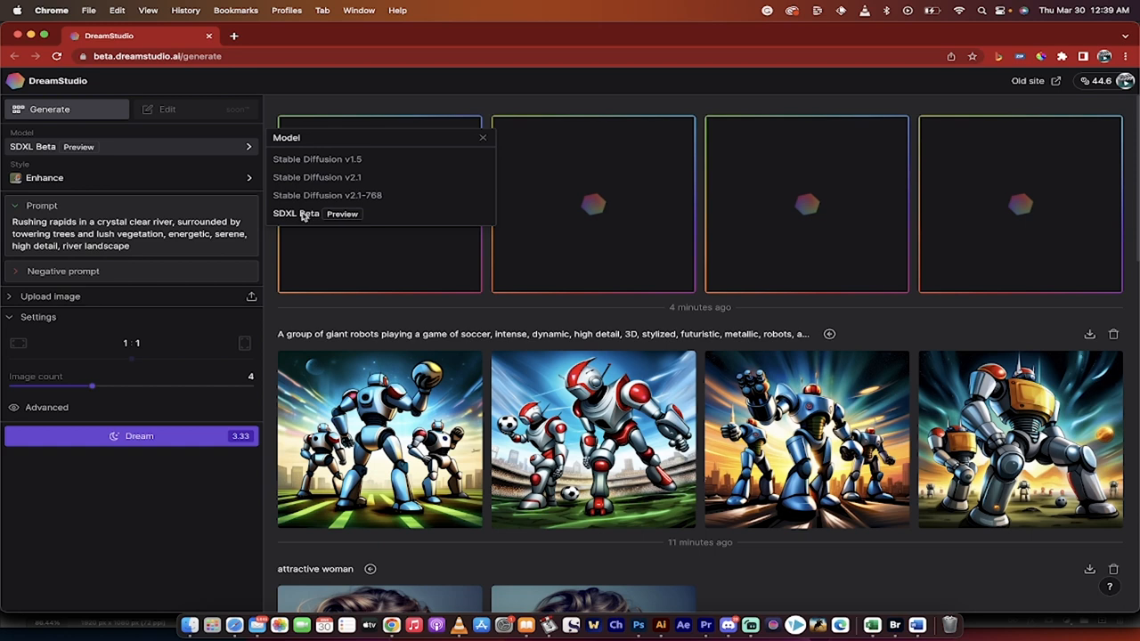
{"action": "left_click", "coordinate": [307, 215]}
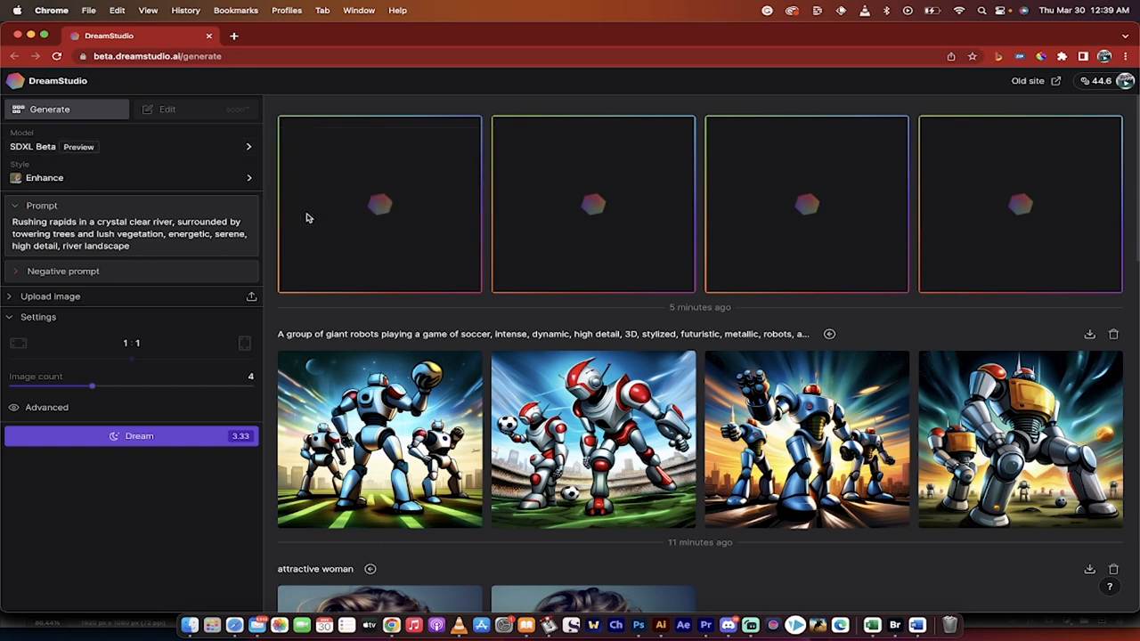
{"action": "left_click", "coordinate": [181, 148]}
{"action": "left_click", "coordinate": [138, 245]}
{"action": "triple_click", "coordinate": [129, 243]}
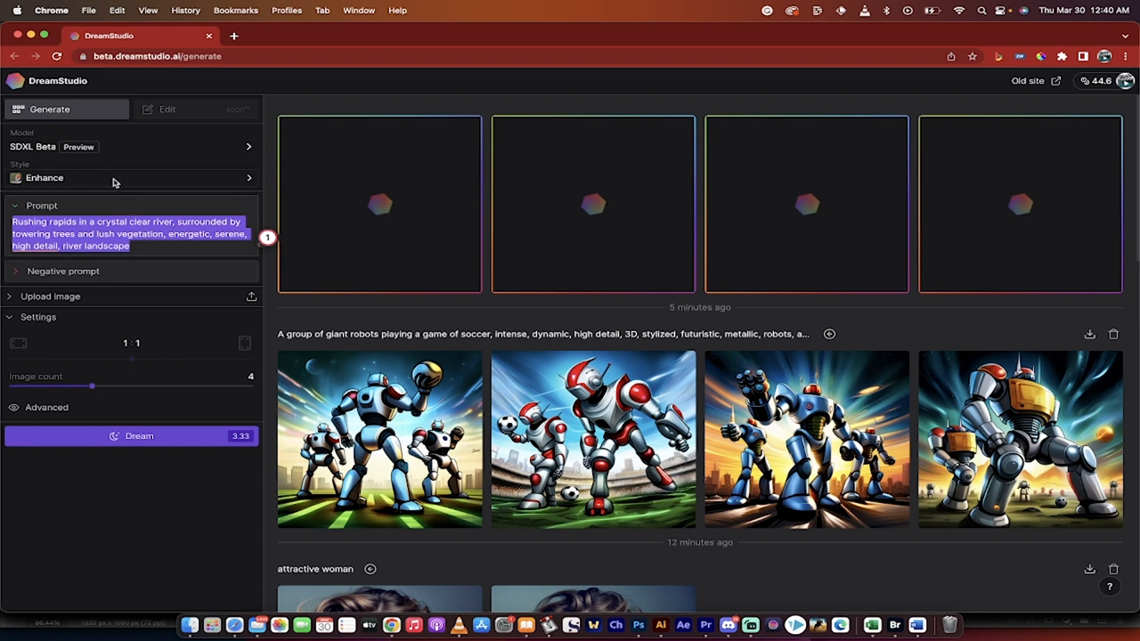
- Clear the preset style and generate four river-rapids landscapes from the existing prompt
{"action": "left_click", "coordinate": [113, 180]}
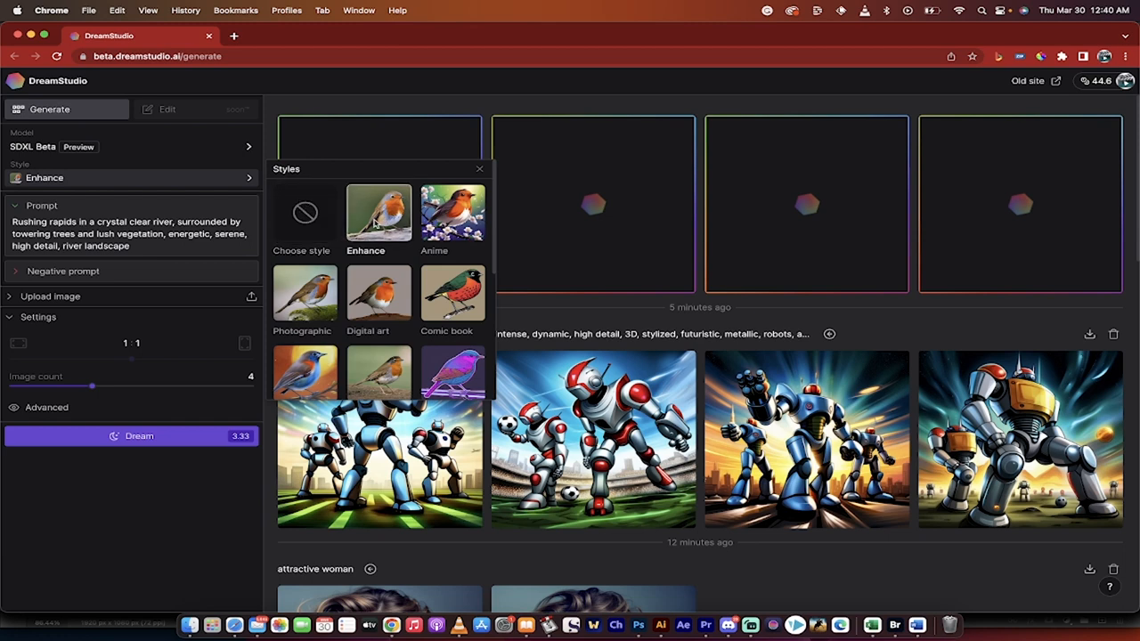
{"action": "scroll", "coordinate": [419, 233], "scroll_direction": "down", "scroll_amount": 1}
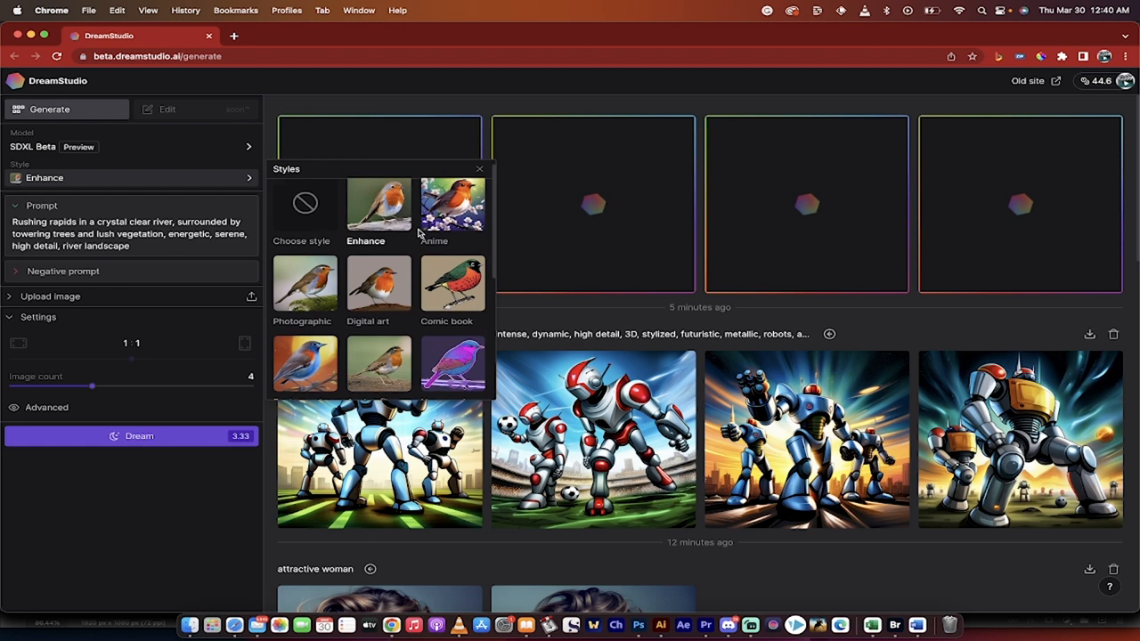
{"action": "scroll", "coordinate": [419, 234], "scroll_direction": "up", "scroll_amount": 1}
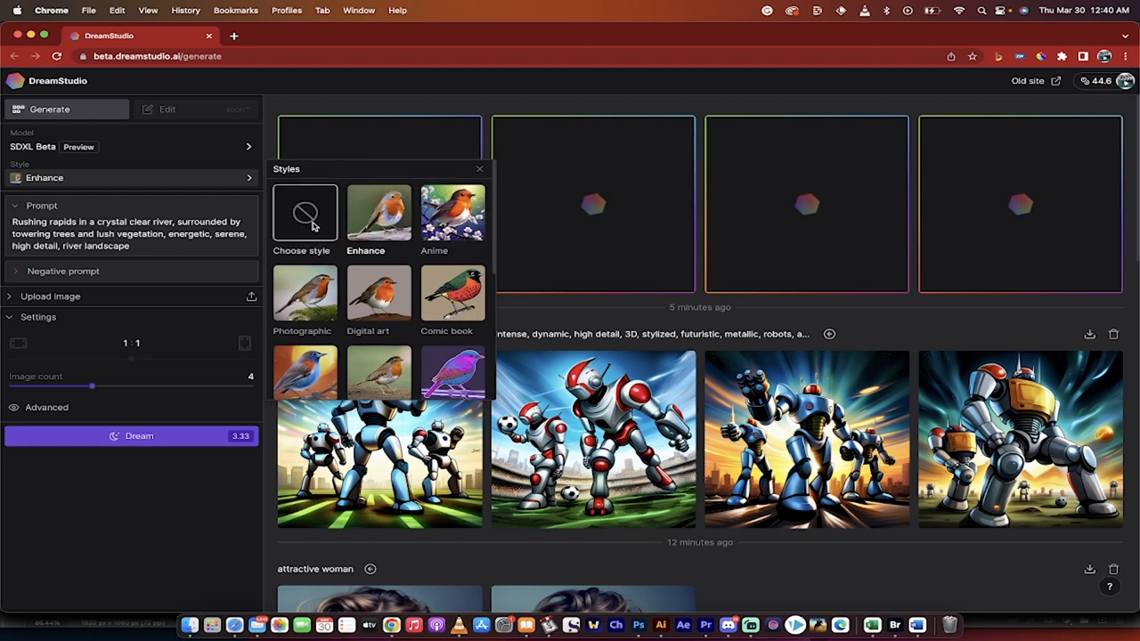
{"action": "left_click", "coordinate": [309, 218]}
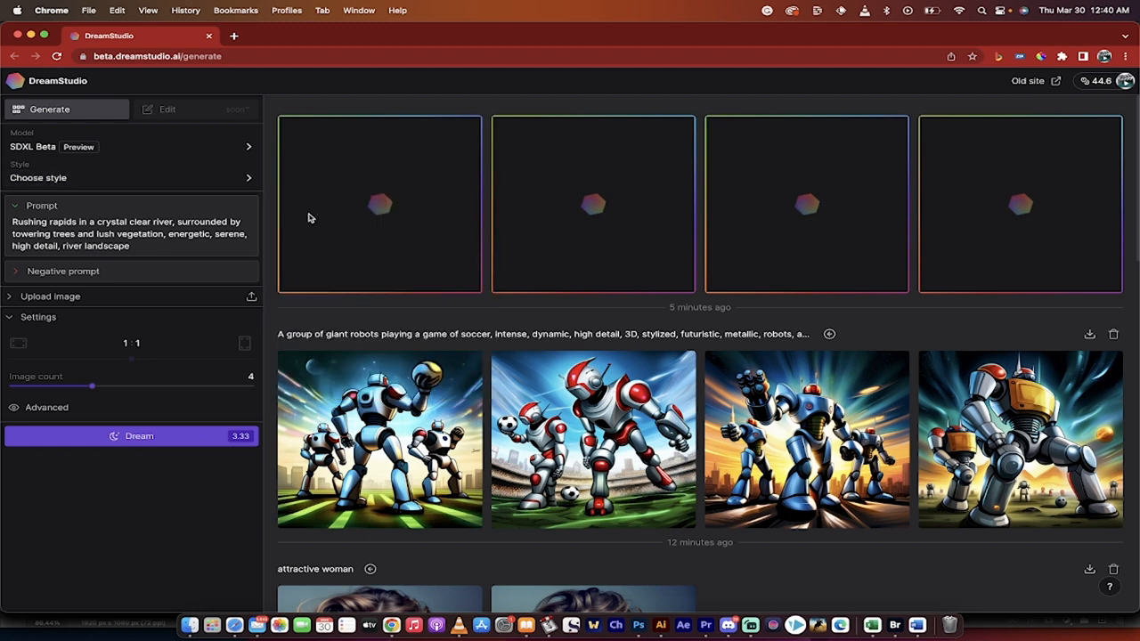
{"action": "triple_click", "coordinate": [160, 252]}
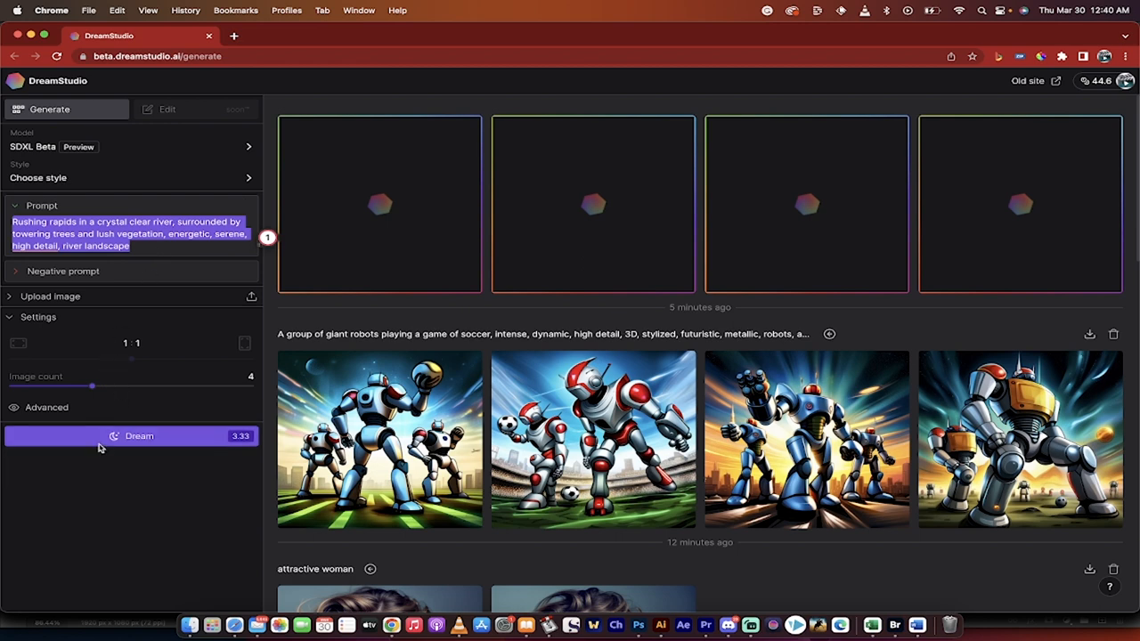
{"action": "left_click", "coordinate": [115, 437]}
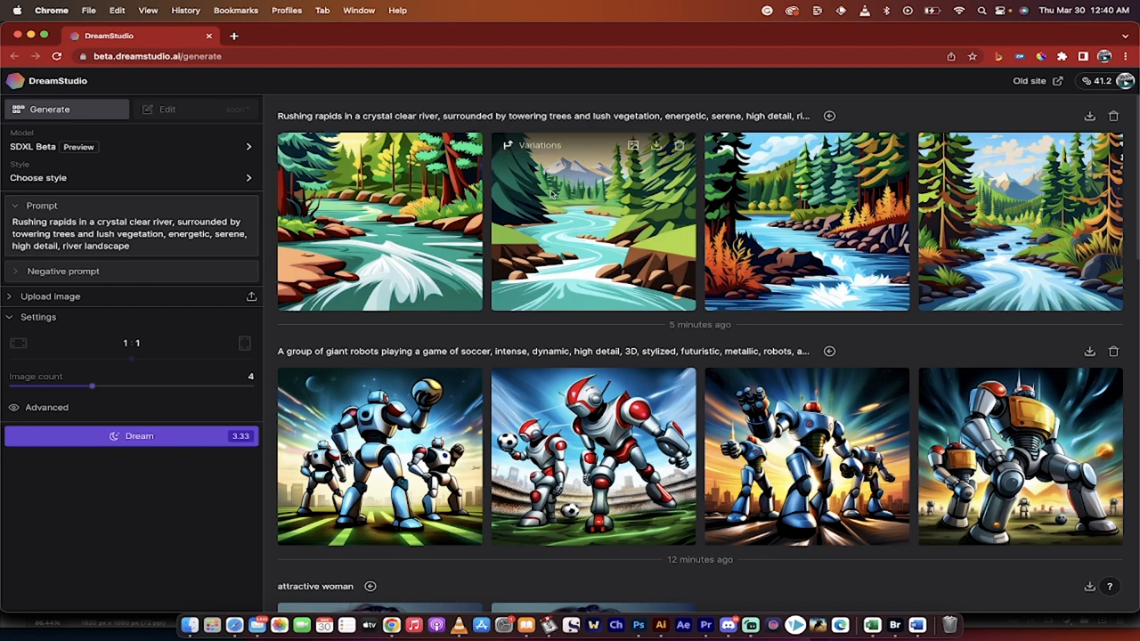
{"action": "mouse_move", "coordinate": [380, 221]}
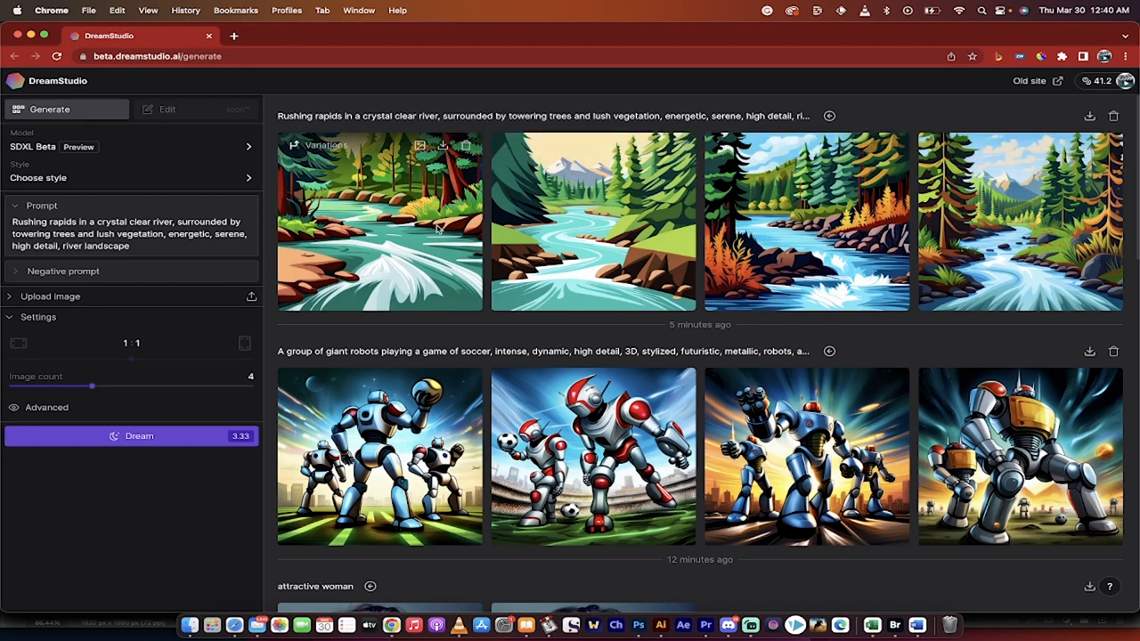
- Replace the river prompt with 'attractive woman' and generate four portraits
{"action": "triple_click", "coordinate": [136, 249]}
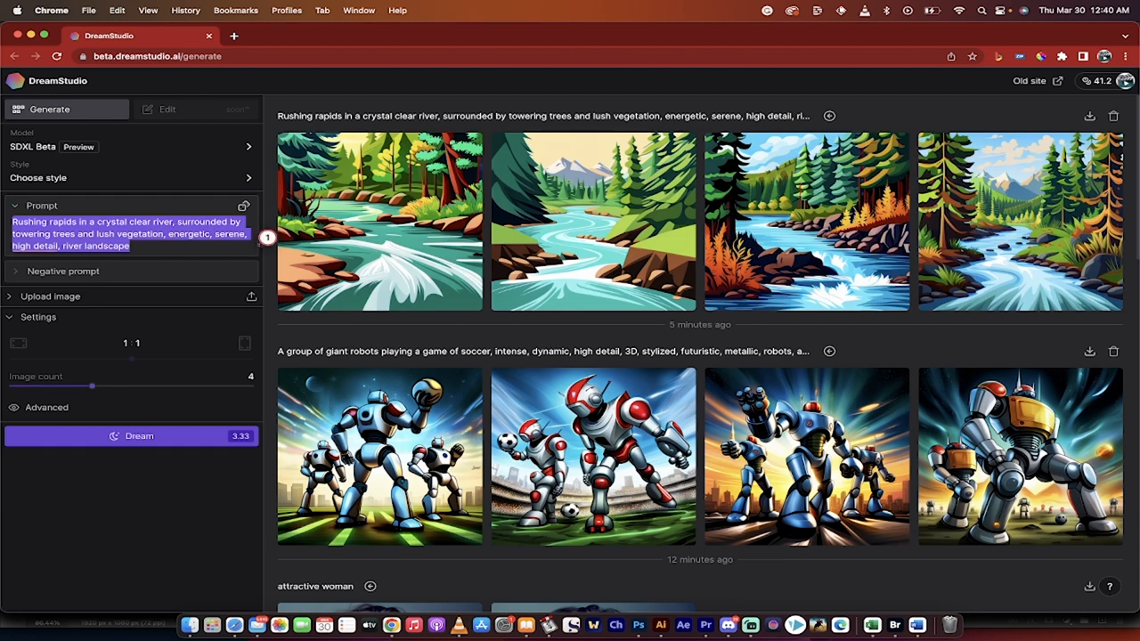
{"action": "key", "text": "BackSpace"}
{"action": "type", "text": "attr"}
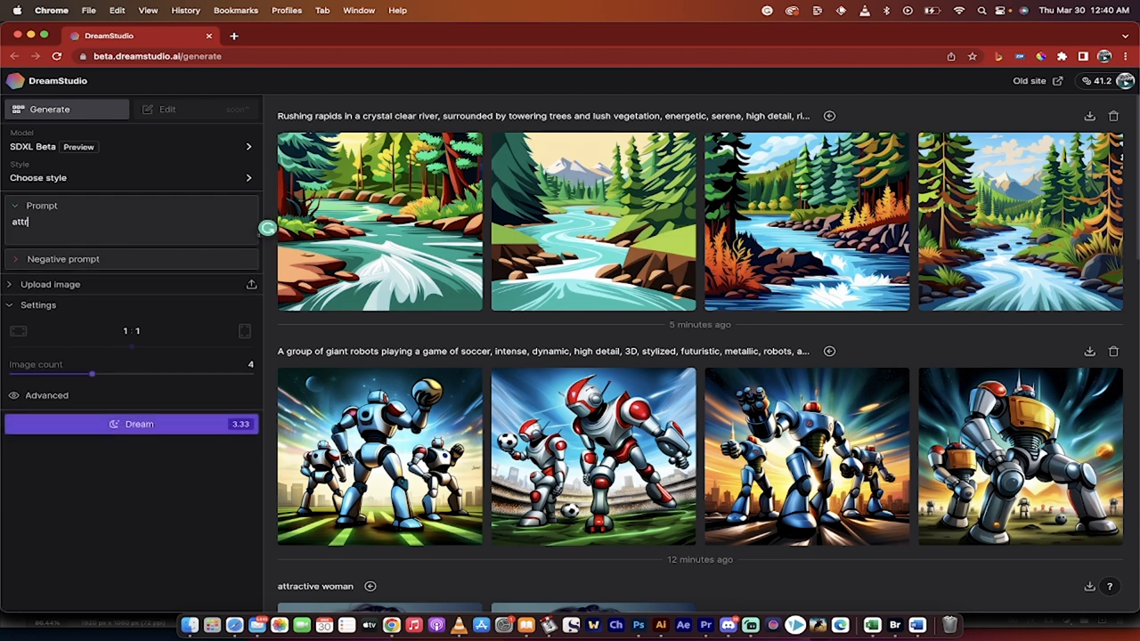
{"action": "type", "text": "active w"}
{"action": "type", "text": "oman"}
{"action": "left_click", "coordinate": [125, 426]}
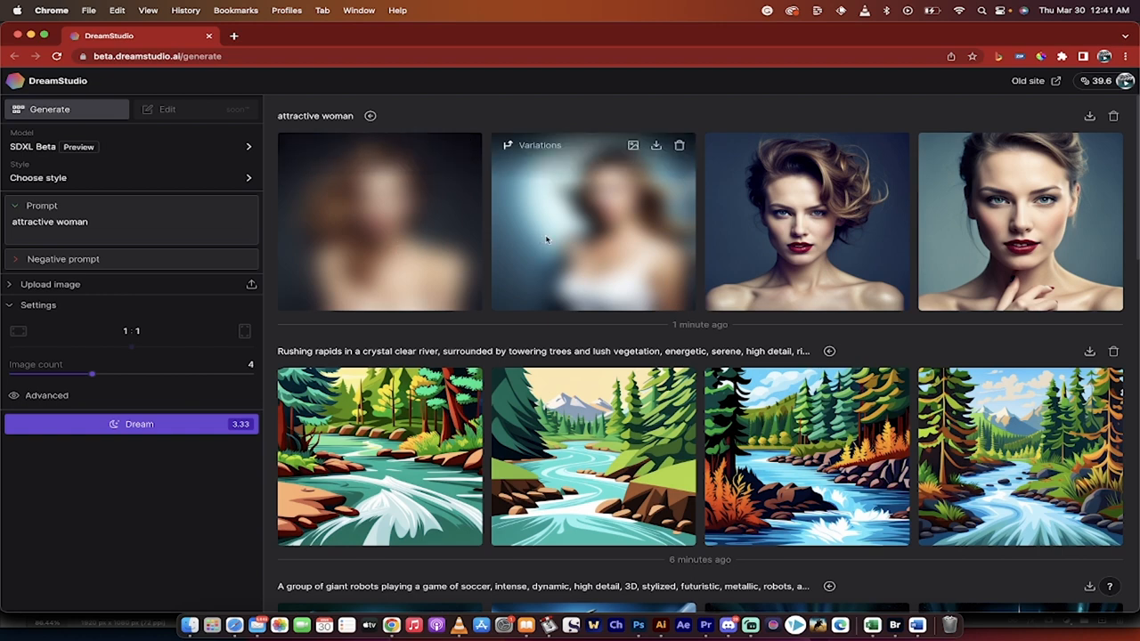
{"action": "mouse_move", "coordinate": [805, 223]}
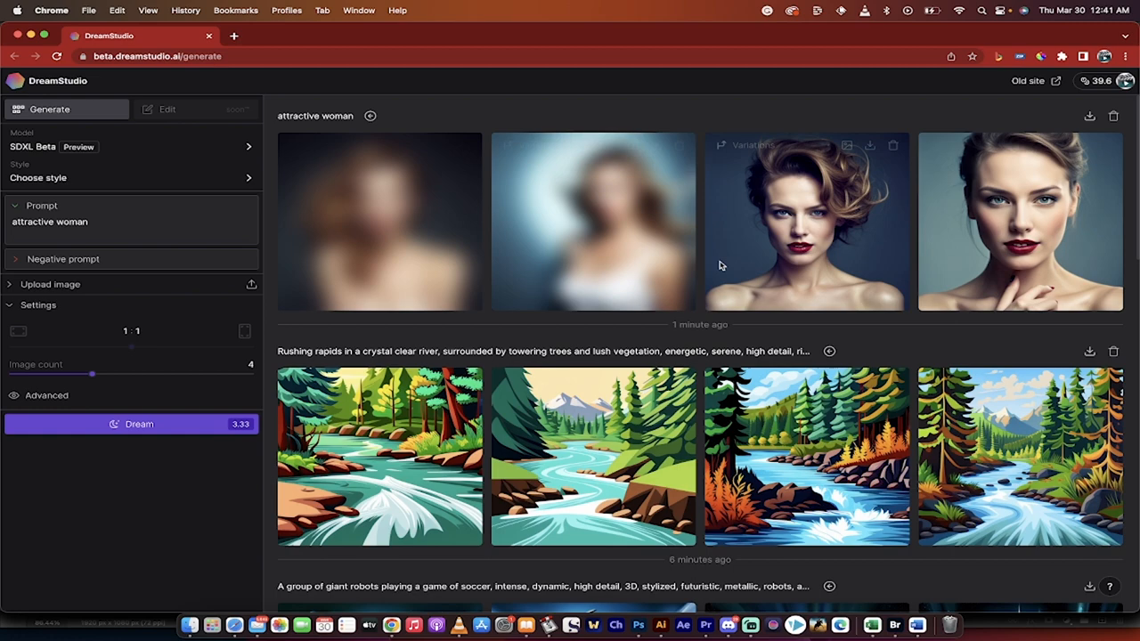
- Review portraits in the lightbox, generate variations of the hand-on-chin portrait and download it
{"action": "left_click", "coordinate": [819, 230]}
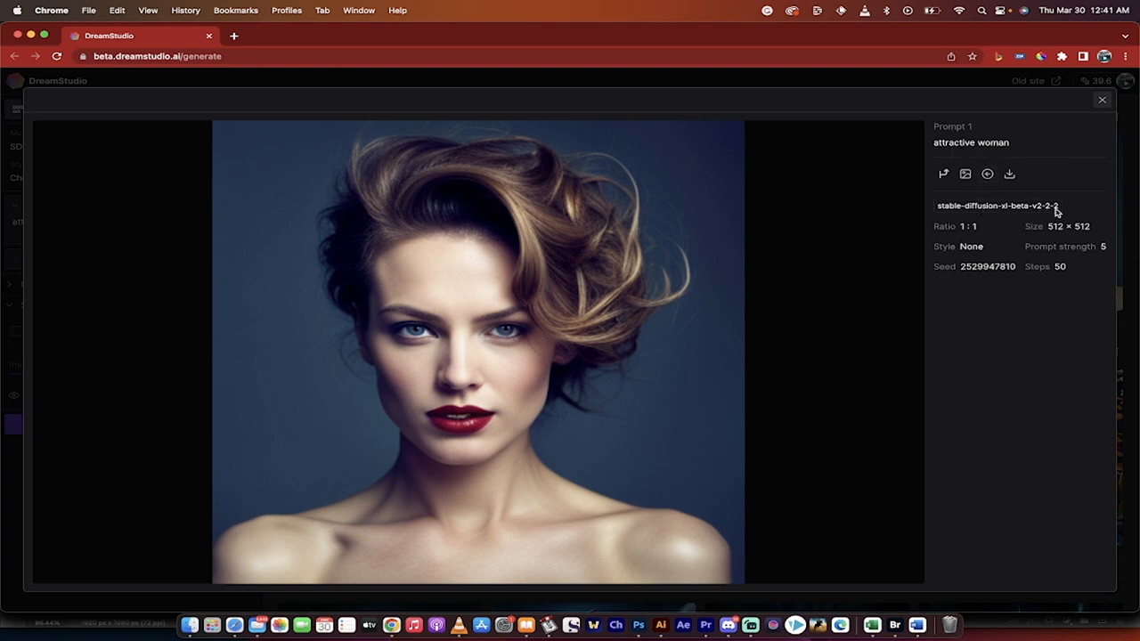
{"action": "left_click", "coordinate": [1103, 101]}
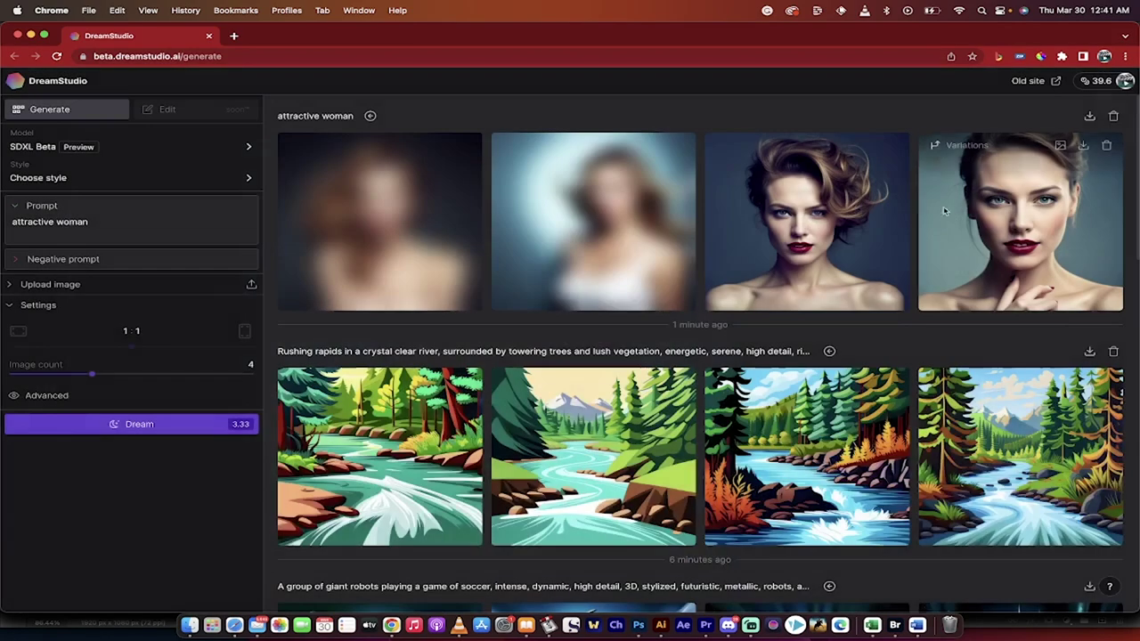
{"action": "left_click", "coordinate": [1000, 257]}
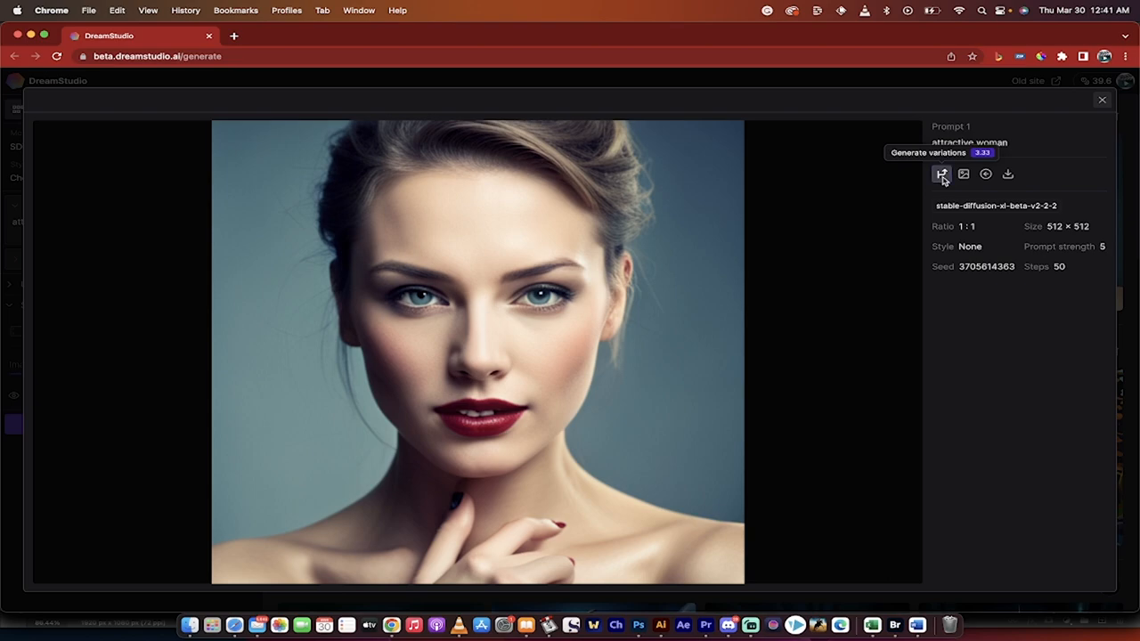
{"action": "left_click", "coordinate": [942, 177]}
{"action": "left_click", "coordinate": [1015, 410]}
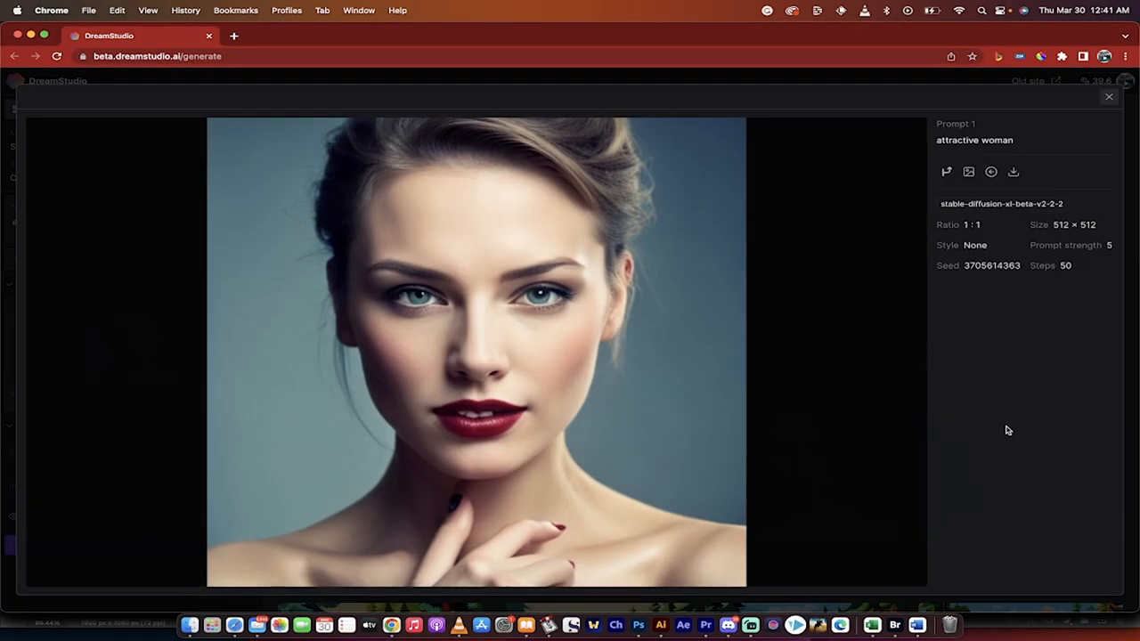
{"action": "left_click", "coordinate": [1007, 176]}
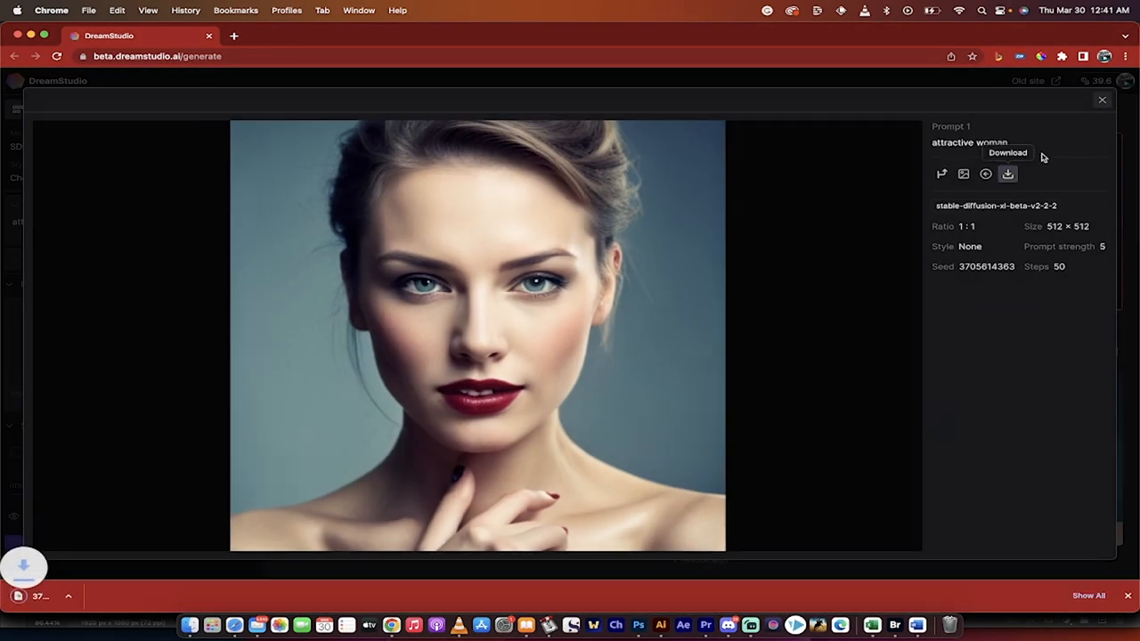
{"action": "left_click", "coordinate": [1101, 100]}
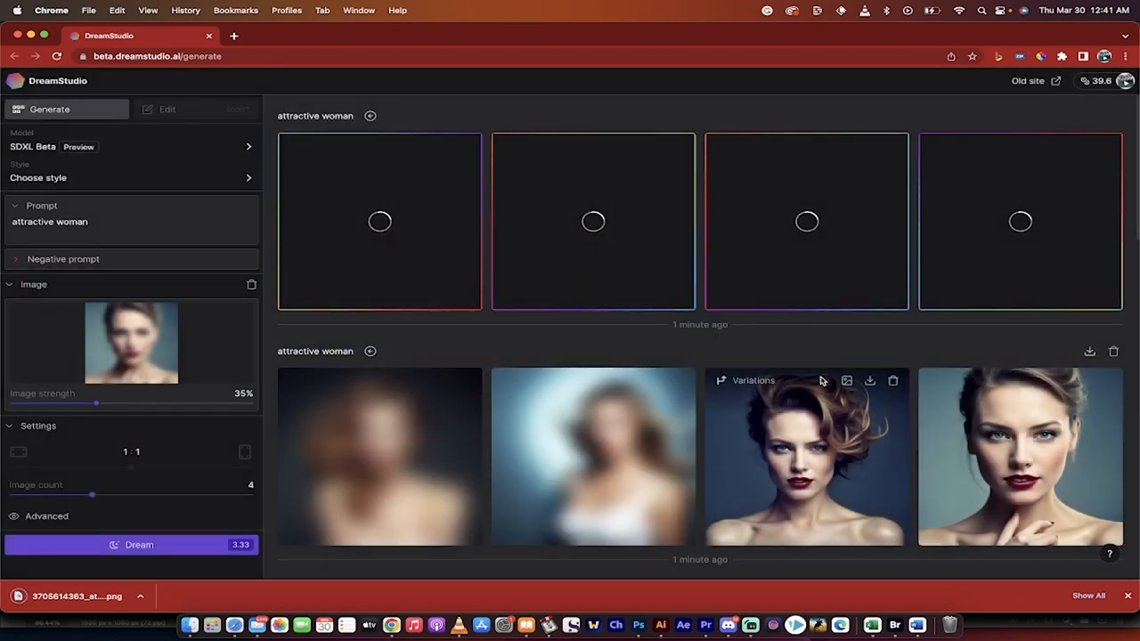
- Download the windswept-hair portrait and view the blurred second portrait full size
{"action": "left_click", "coordinate": [765, 418]}
{"action": "left_click", "coordinate": [1009, 174]}
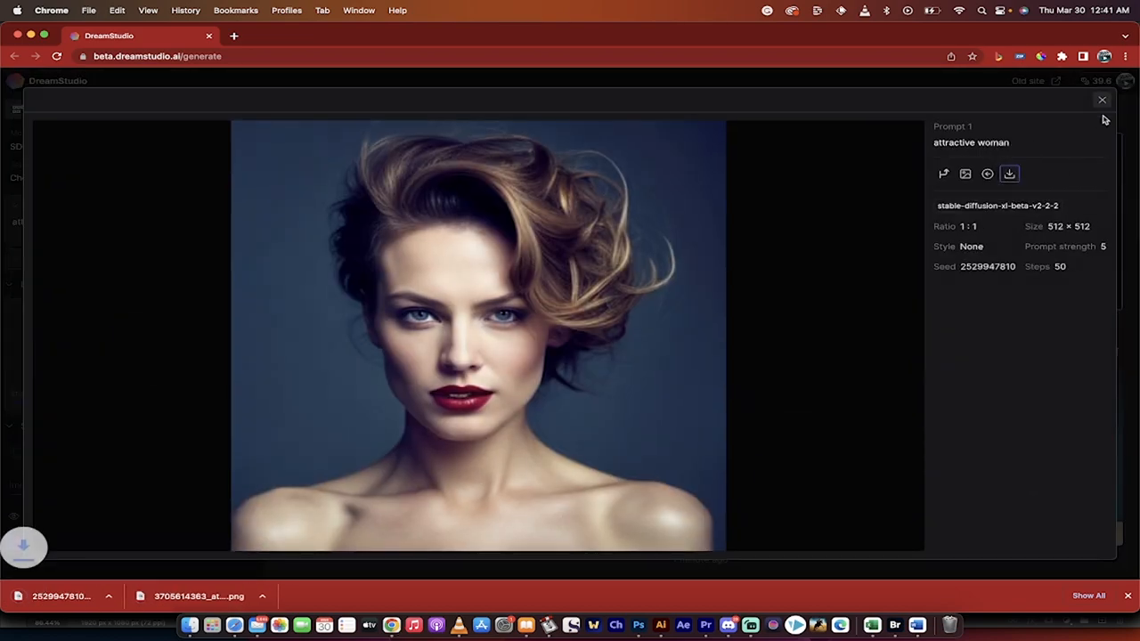
{"action": "left_click", "coordinate": [1101, 99]}
{"action": "left_click", "coordinate": [612, 426]}
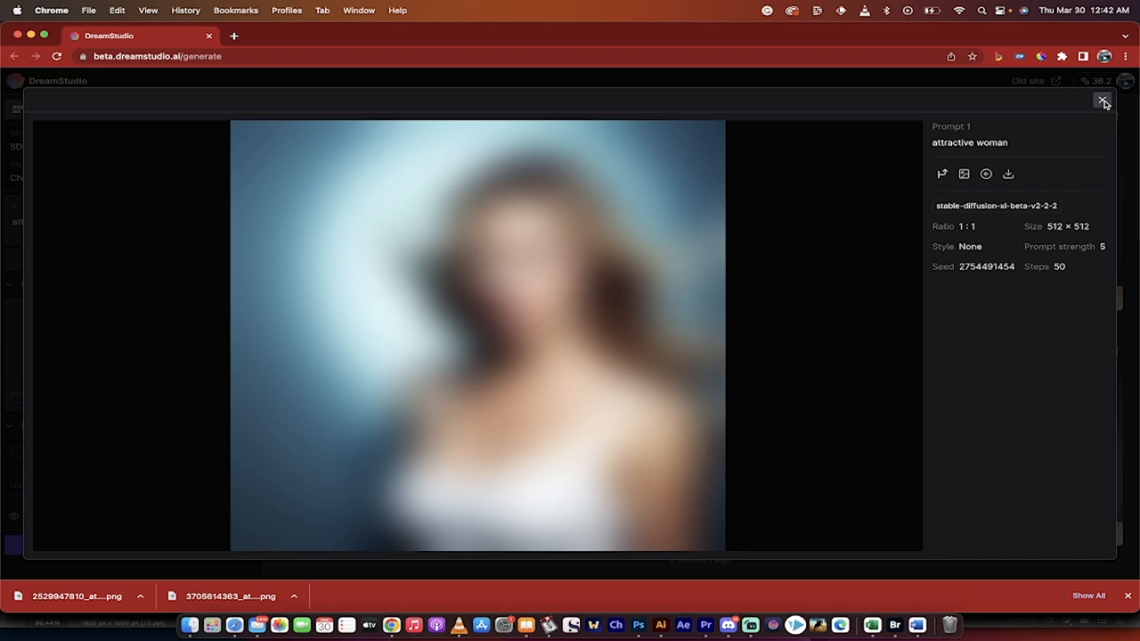
{"action": "left_click", "coordinate": [1104, 102]}
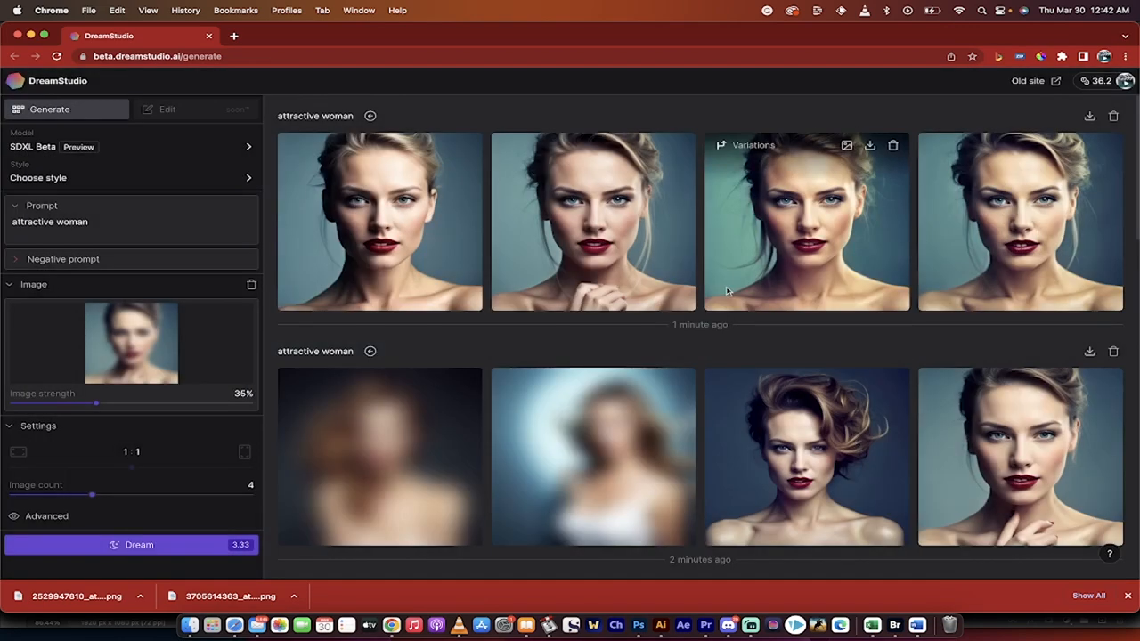
{"action": "scroll", "coordinate": [445, 309], "scroll_direction": "down", "scroll_amount": 5}
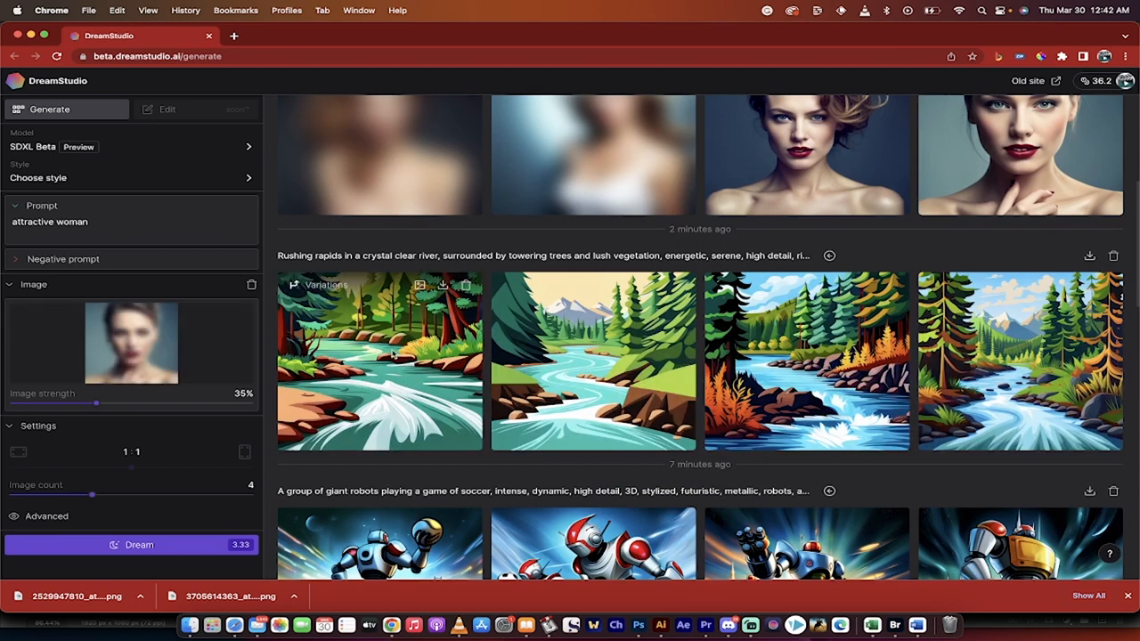
{"action": "scroll", "coordinate": [463, 356], "scroll_direction": "up", "scroll_amount": 1}
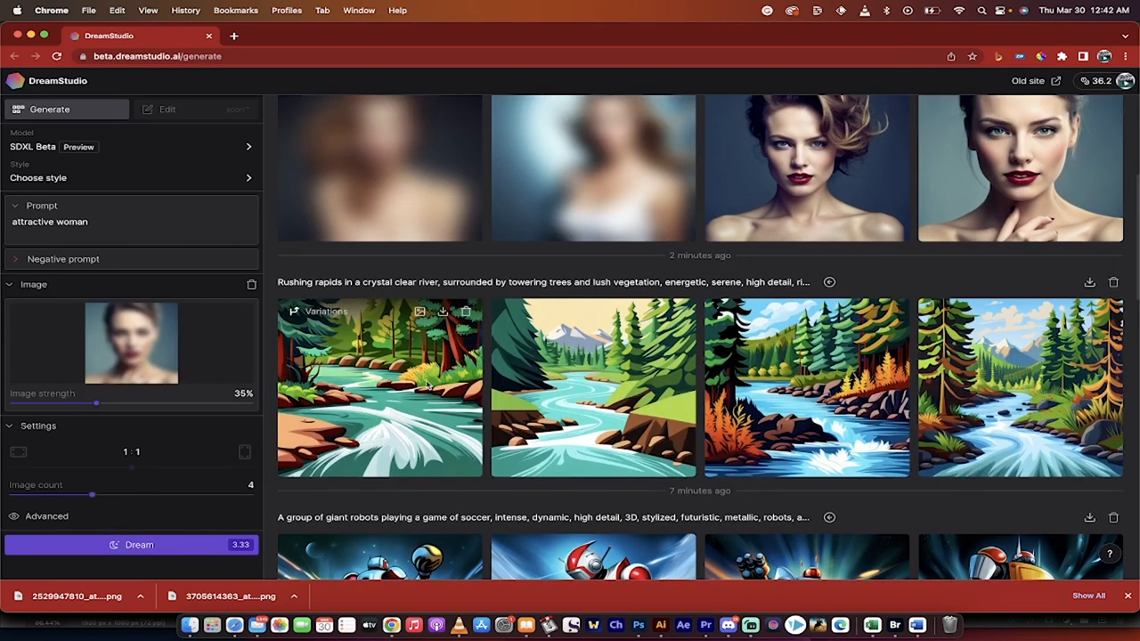
{"action": "mouse_move", "coordinate": [593, 374]}
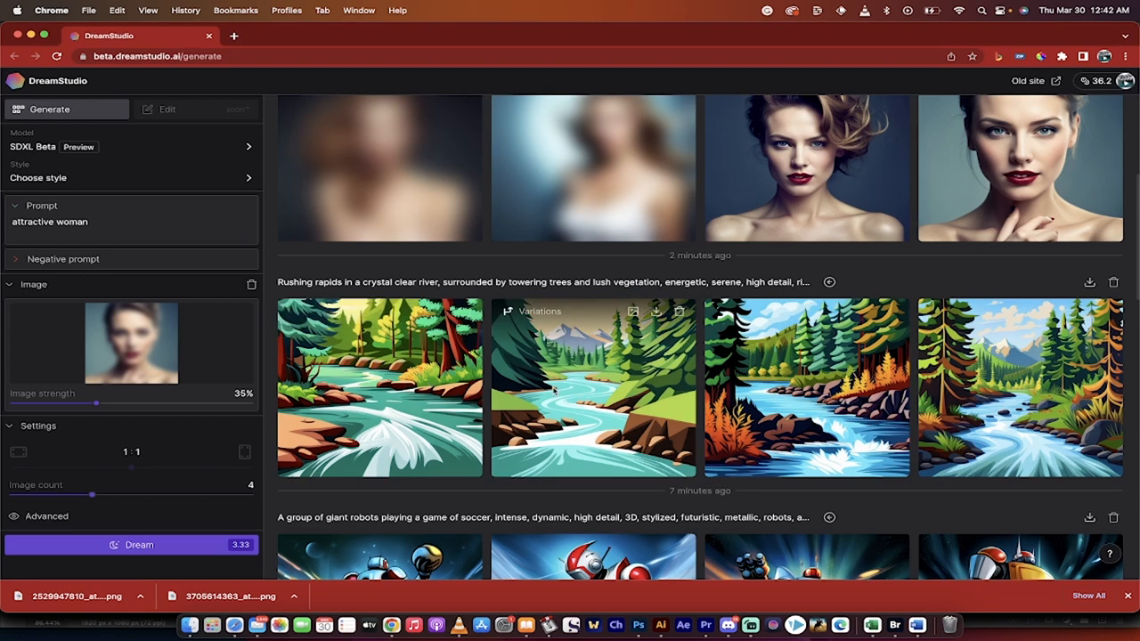
{"action": "scroll", "coordinate": [553, 389], "scroll_direction": "up", "scroll_amount": 5}
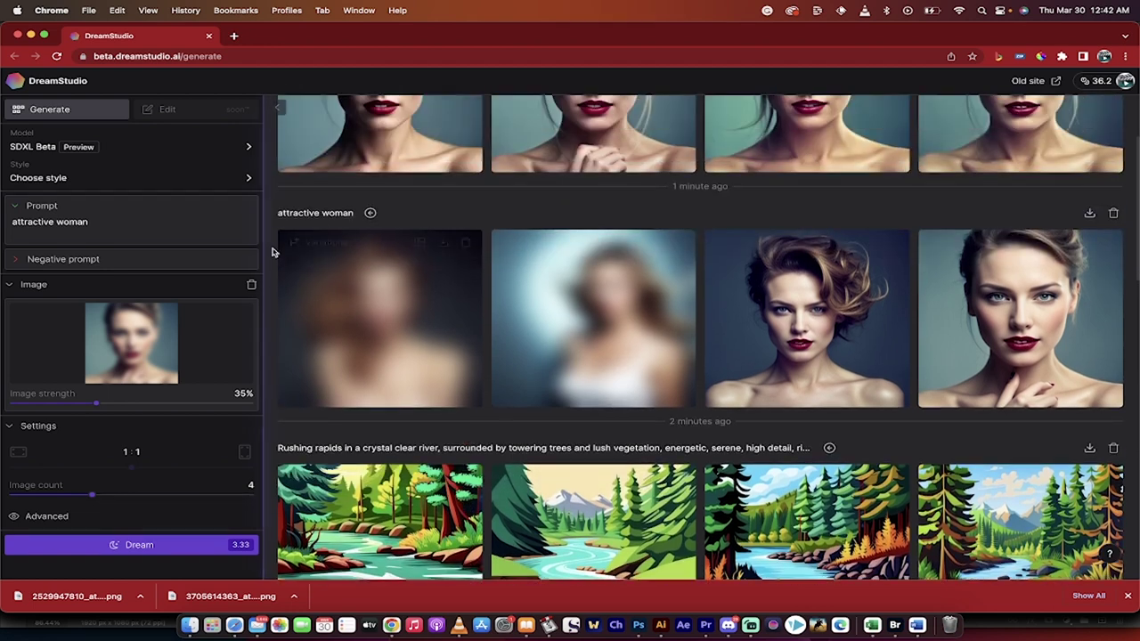
- Apply the Comic book style and generate a new batch of 'attractive woman' portraits
{"action": "left_click", "coordinate": [203, 183]}
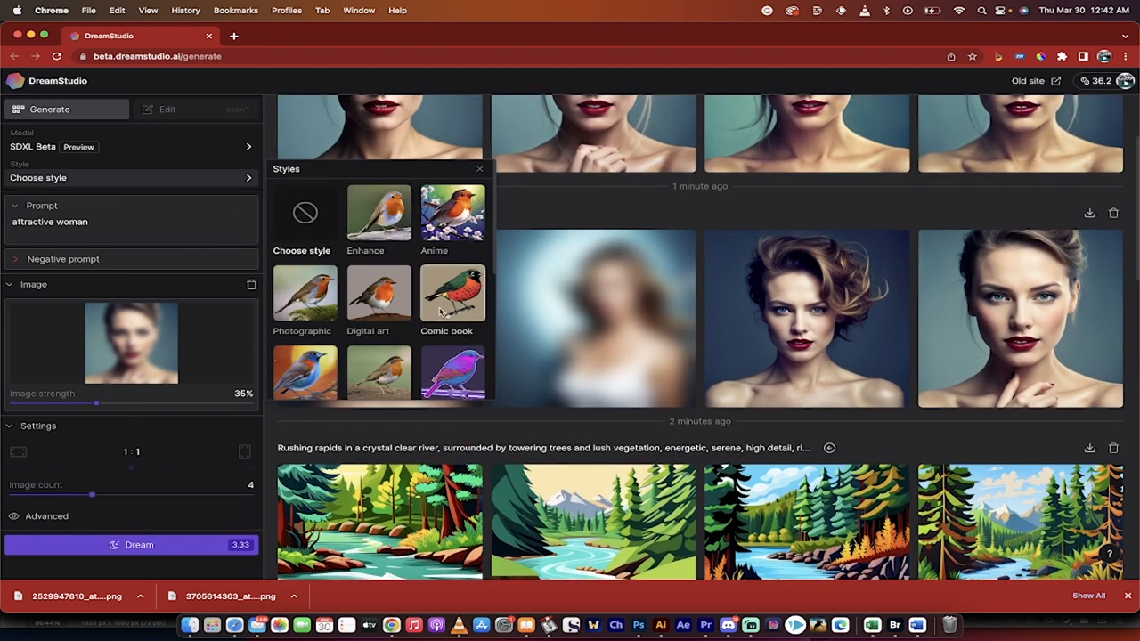
{"action": "scroll", "coordinate": [443, 310], "scroll_direction": "down", "scroll_amount": 2}
{"action": "left_click", "coordinate": [456, 213]}
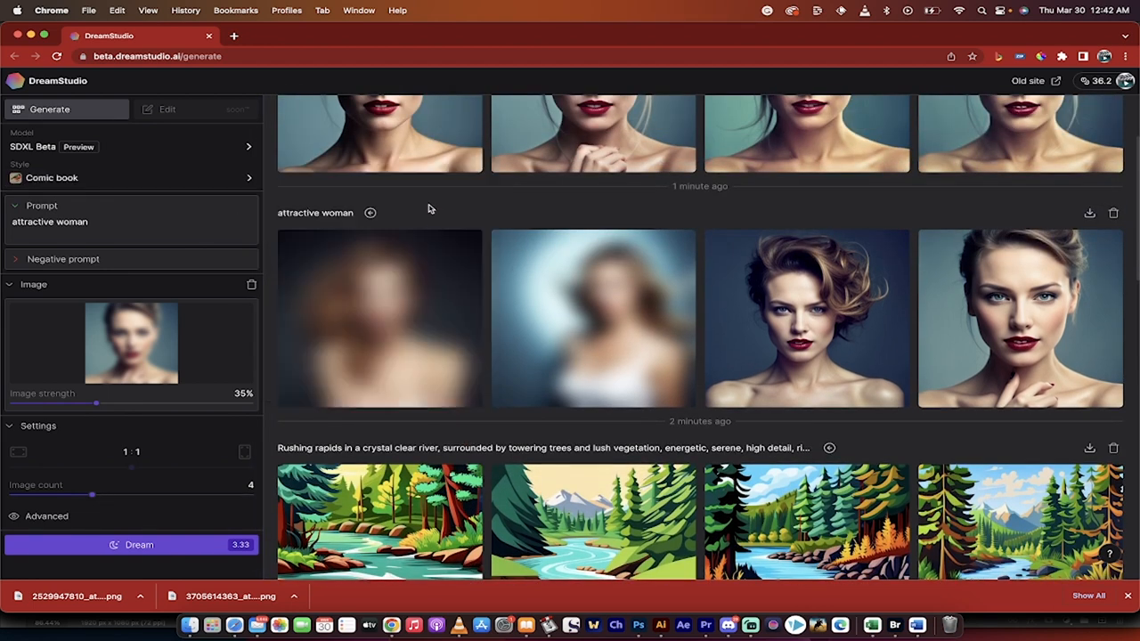
{"action": "scroll", "coordinate": [428, 208], "scroll_direction": "up", "scroll_amount": 3}
{"action": "left_click", "coordinate": [128, 544]}
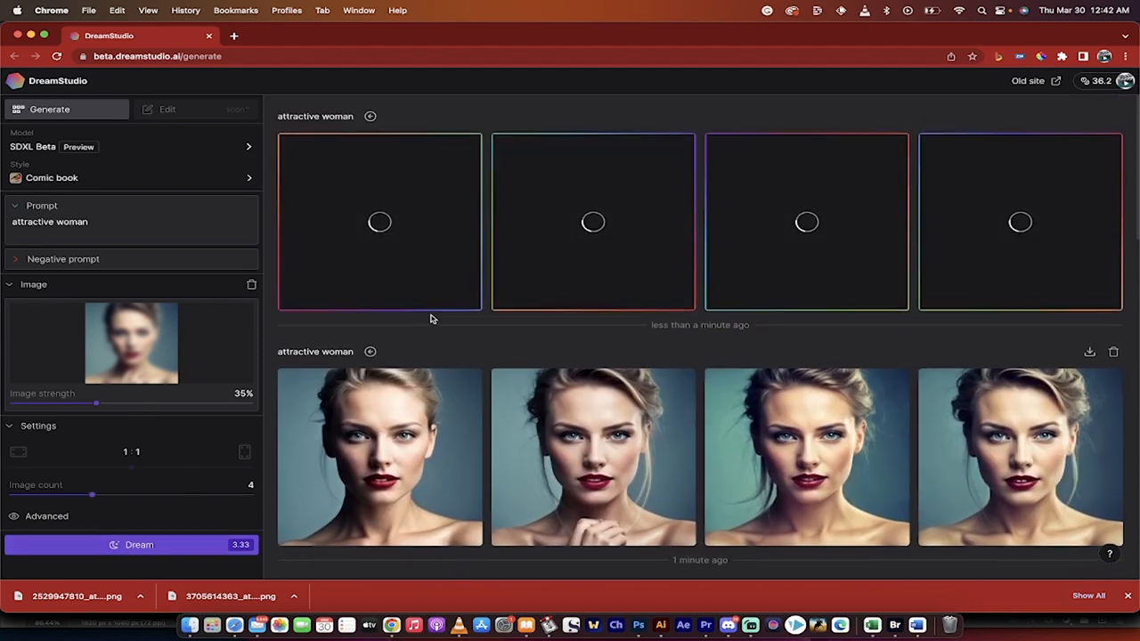